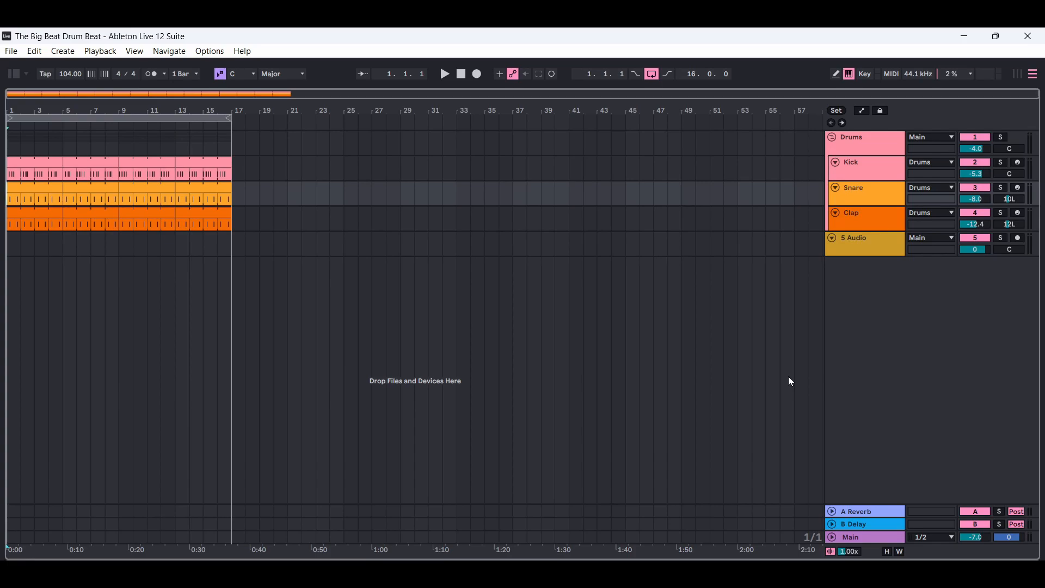
Play the drum arrangement and open the first Kick clip to follow its notes during playback
click(446, 76)
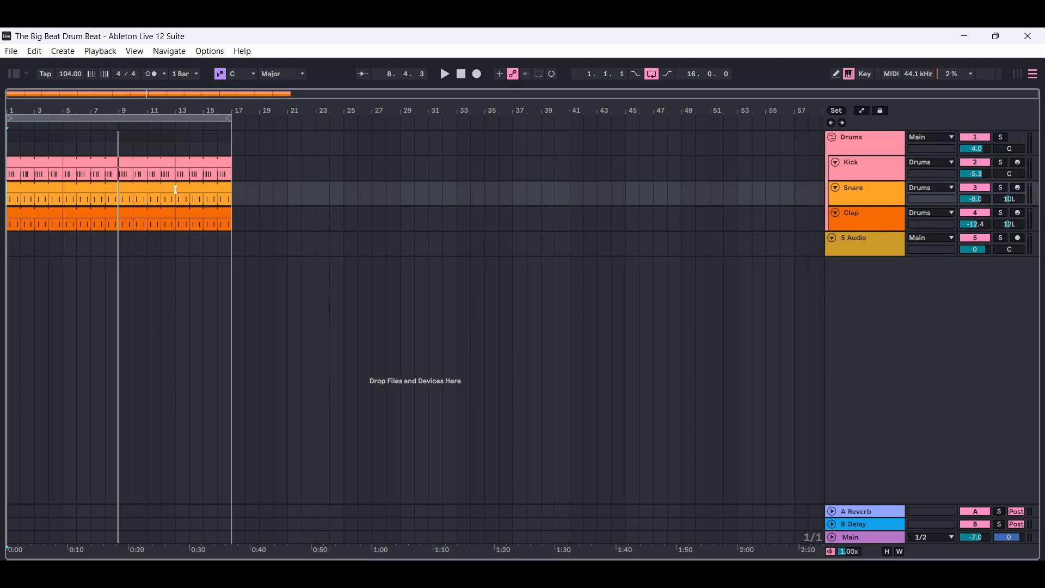
double_click(46, 165)
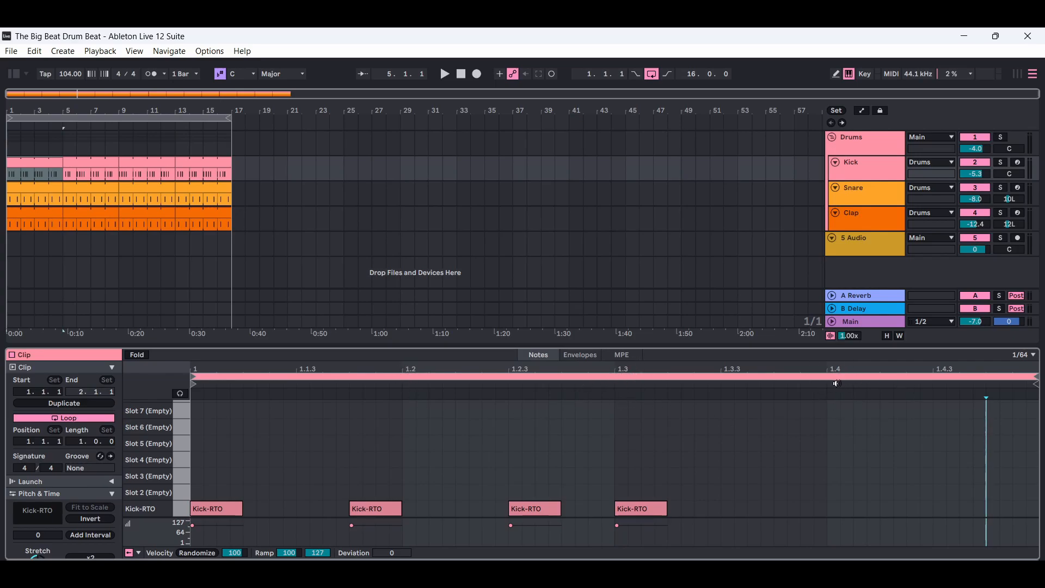
click(445, 74)
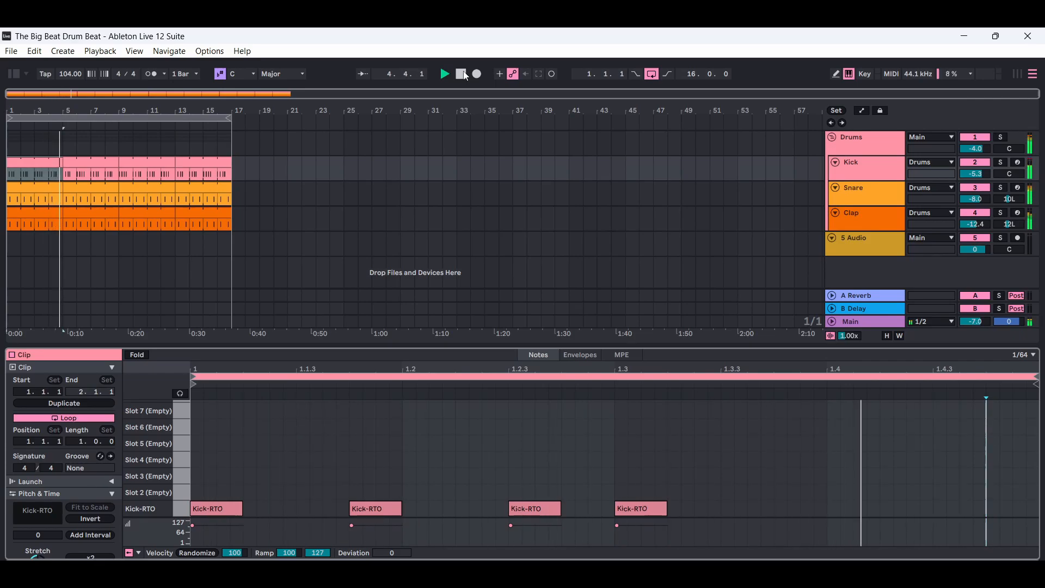
click(462, 74)
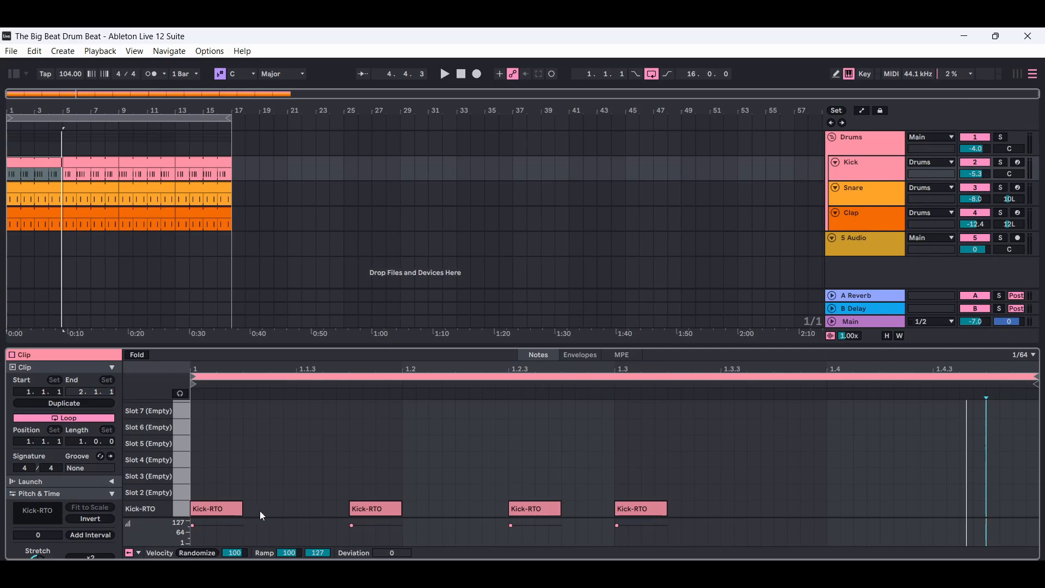
Examine the placement of the kick hits and the gaps between them in the first Kick clip
drag(247, 512, 308, 510)
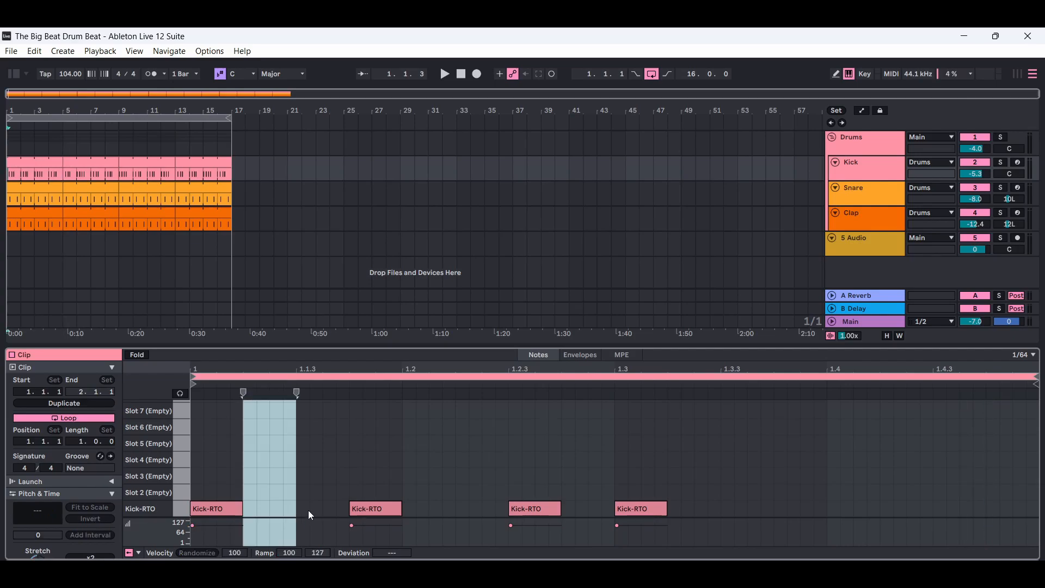
click(308, 512)
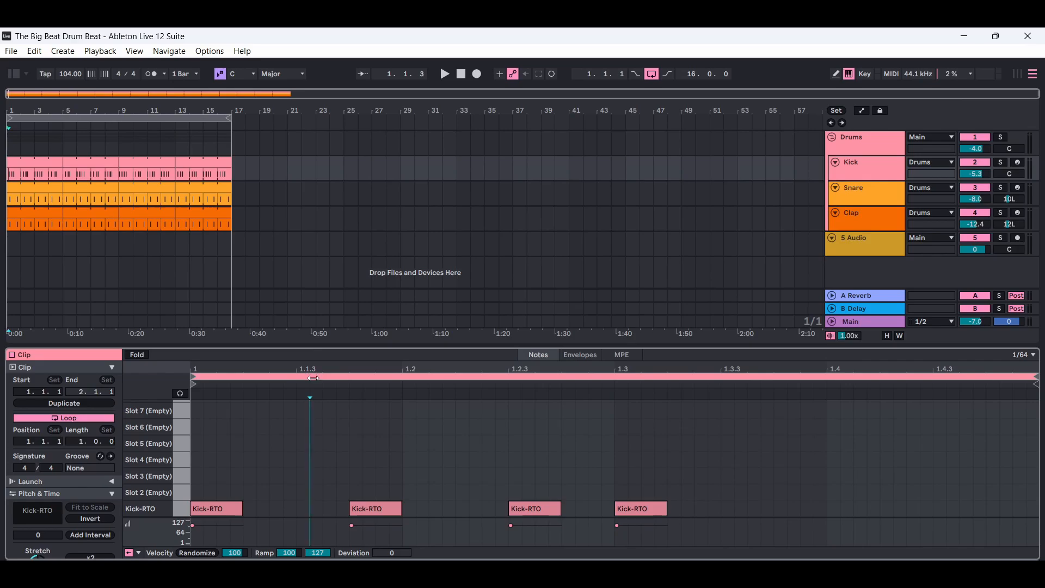
click(368, 509)
click(393, 425)
click(304, 513)
click(642, 512)
Review the Kick clips from bar 5 to bar 17, then the Snare and Clap tracks' matching clips
drag(63, 173, 119, 173)
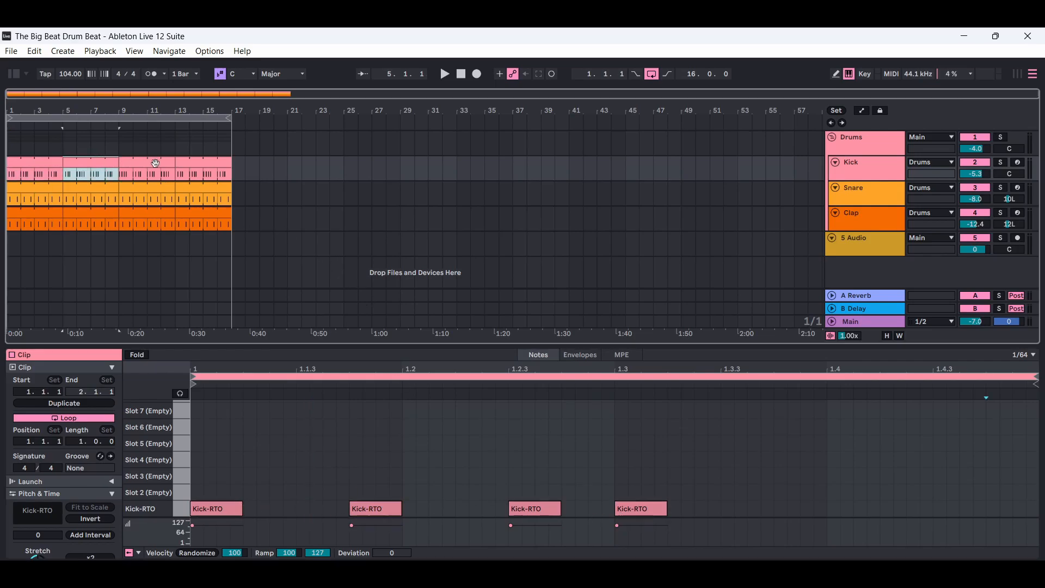
key(Right)
key(Right)
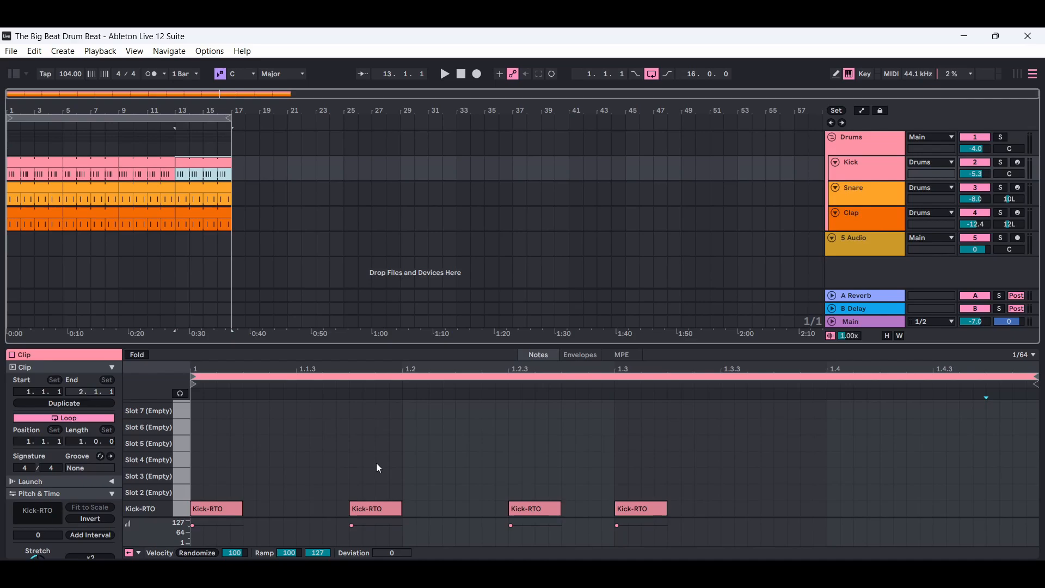
click(848, 162)
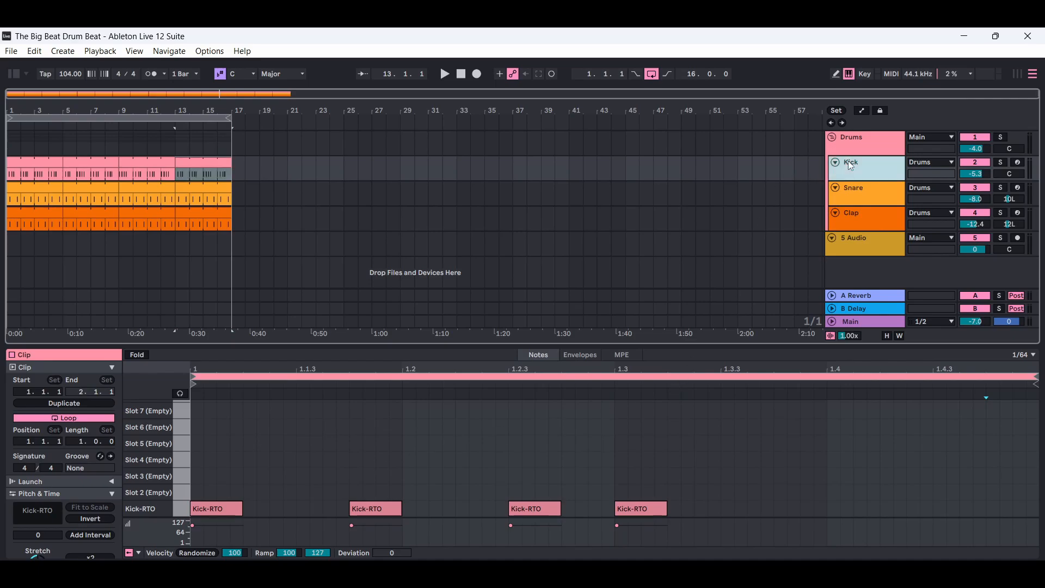
click(862, 189)
click(860, 211)
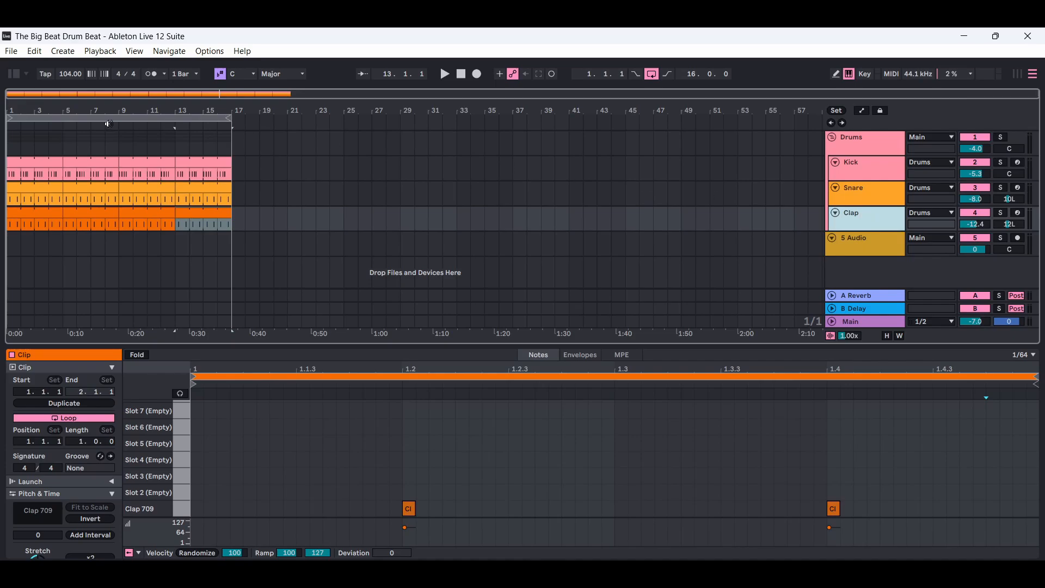
Compare the note placement in the first Snare, Clap and Kick clips
click(32, 192)
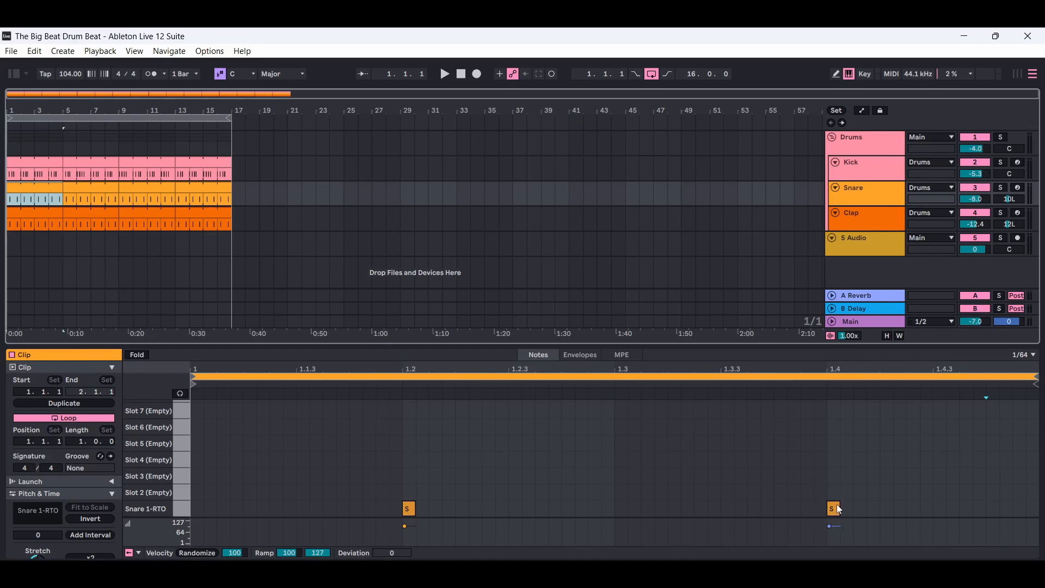
click(45, 216)
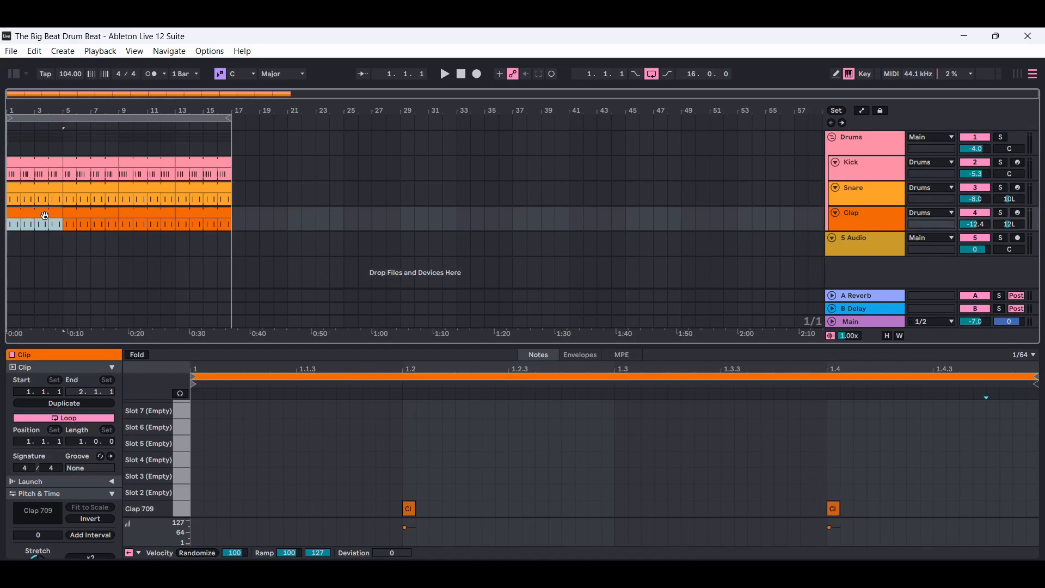
click(145, 447)
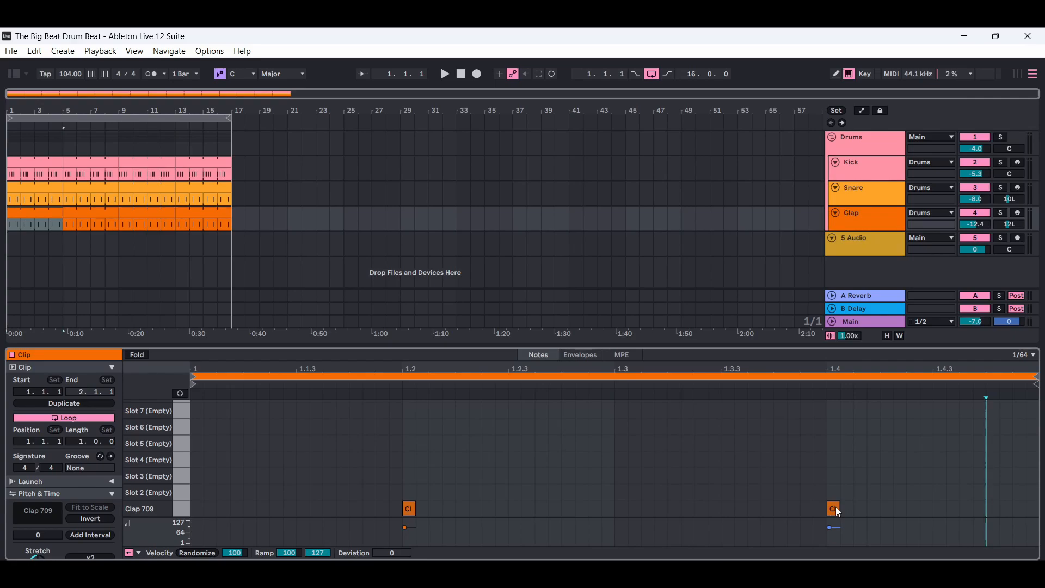
click(33, 189)
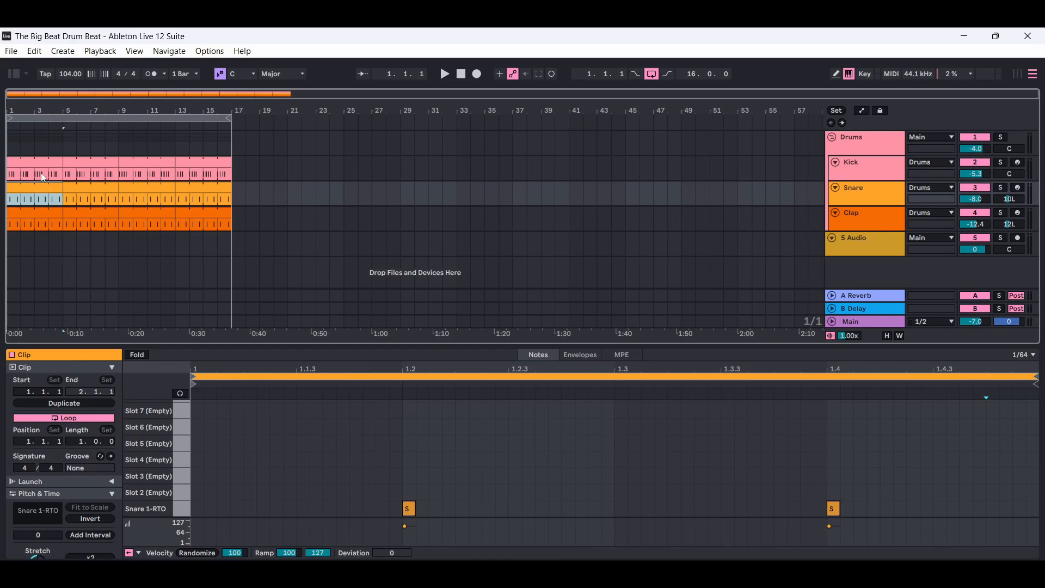
click(43, 164)
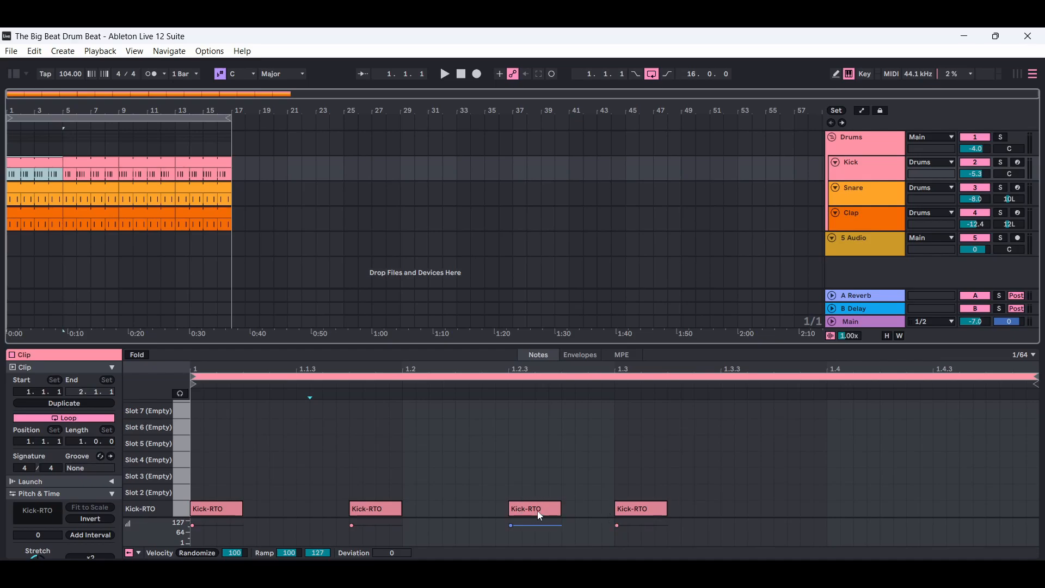
Play the beat from bar 1 while viewing the Snare, Clap and Kick clips of the first two sections, then stop playback
click(447, 77)
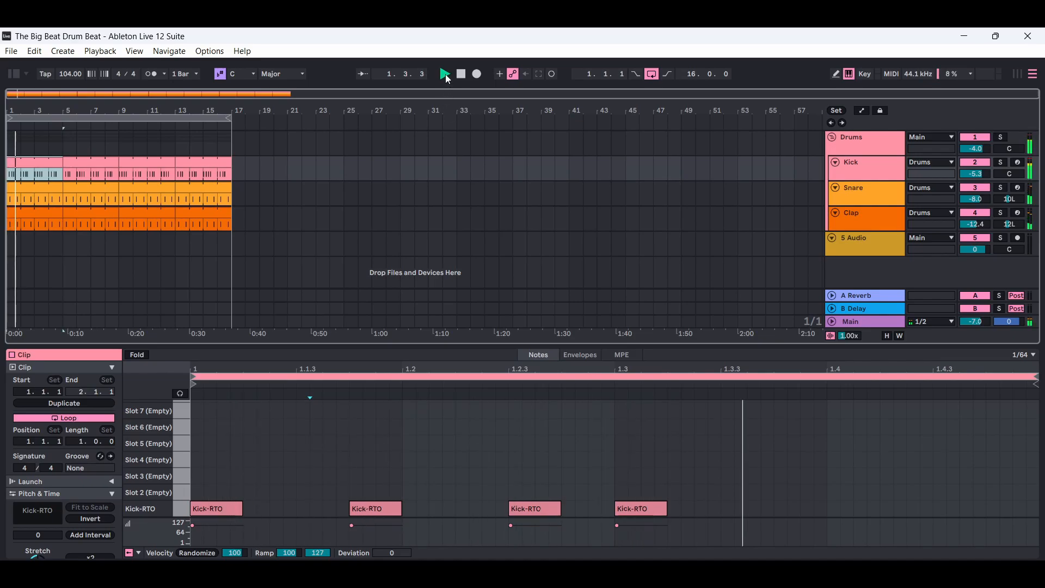
click(37, 199)
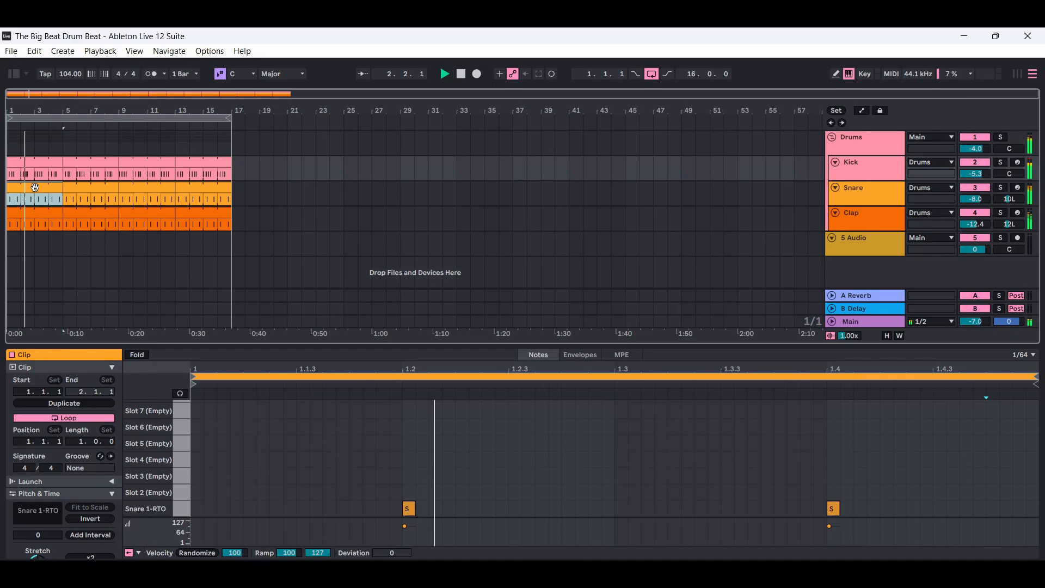
click(36, 215)
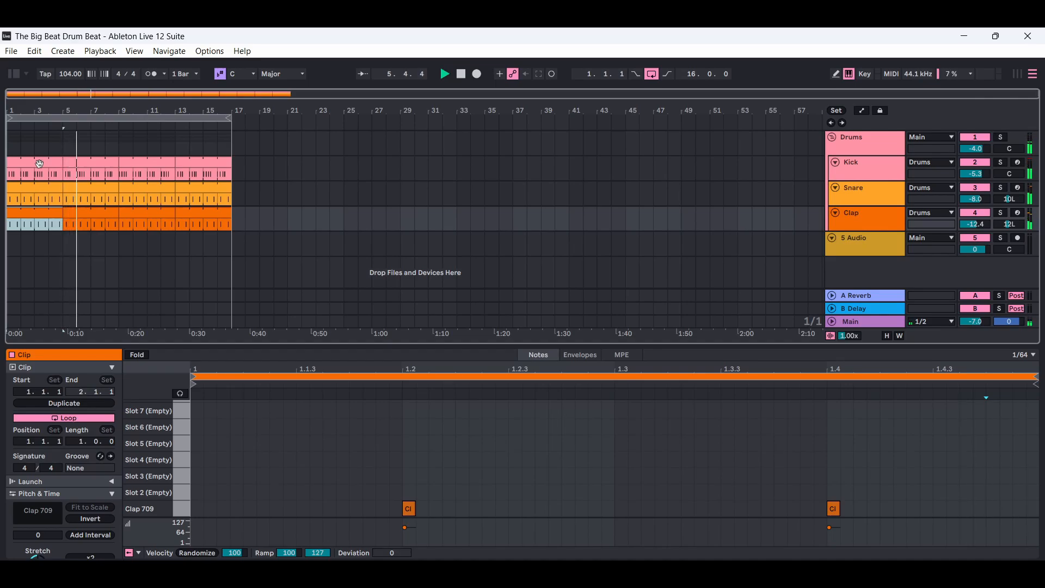
click(90, 163)
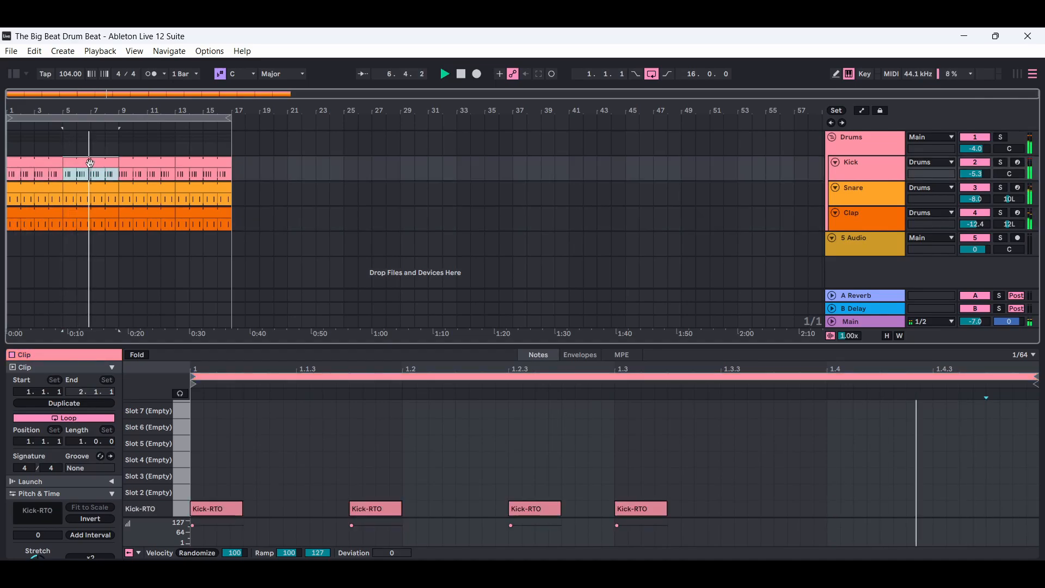
click(100, 197)
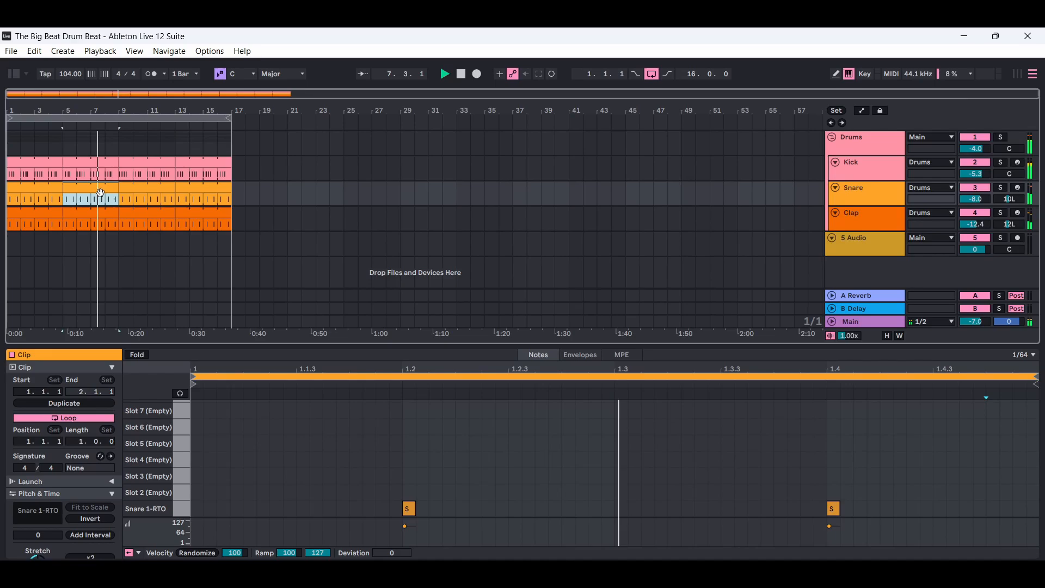
click(108, 228)
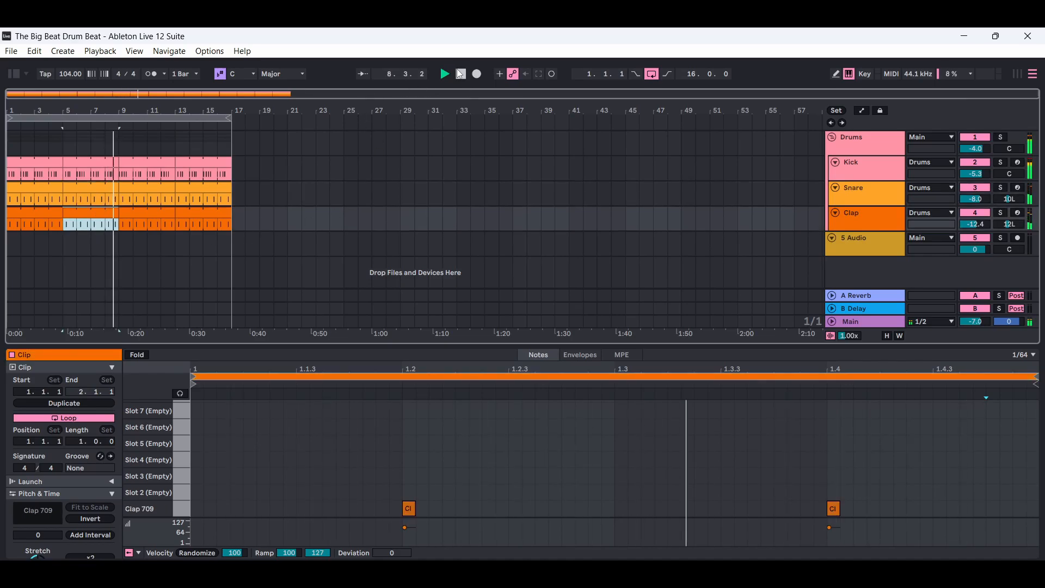
click(461, 74)
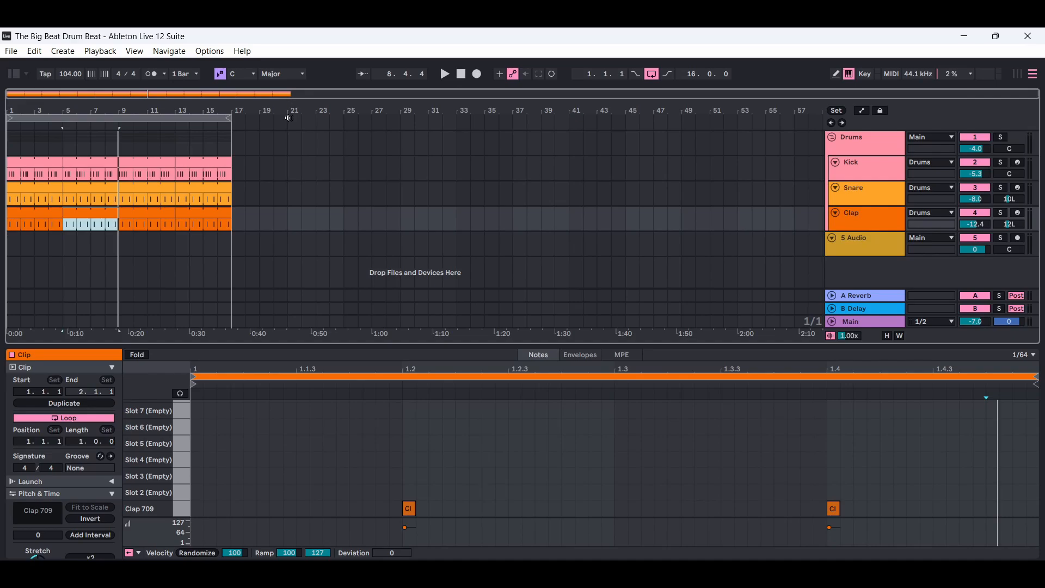
Save the drum beat Live Set as a template in the User Library
click(12, 52)
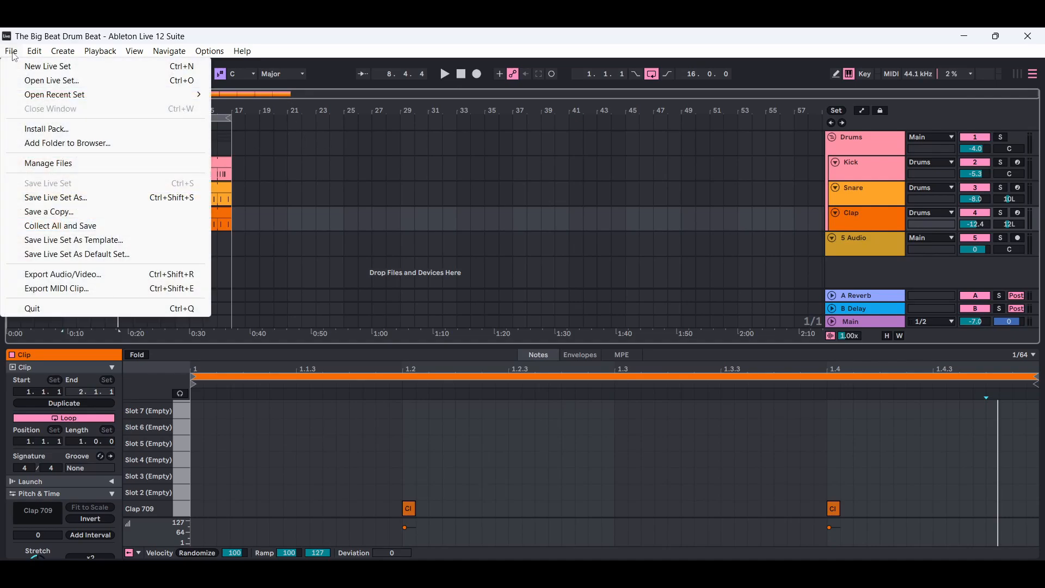
click(74, 240)
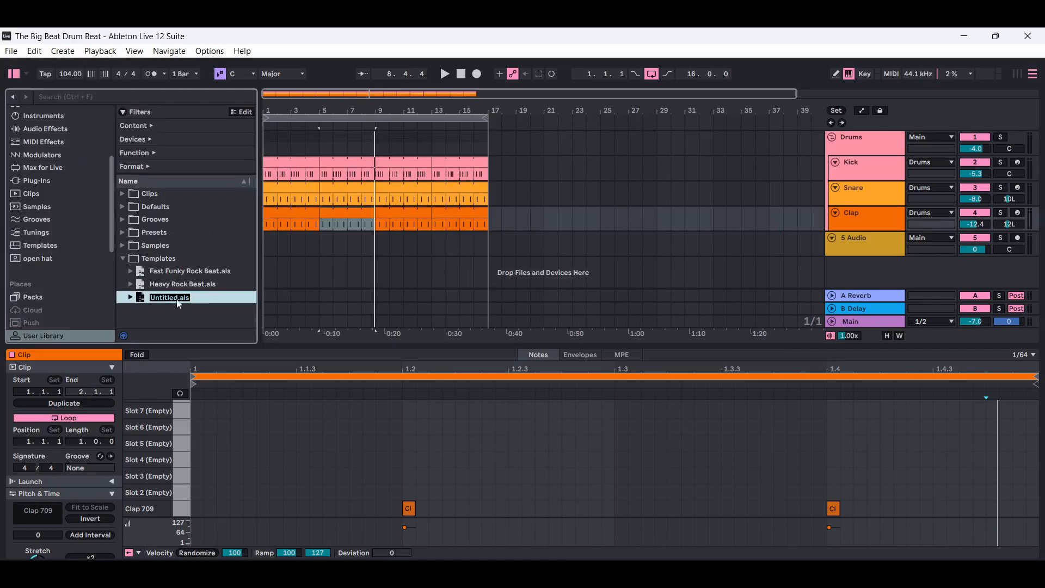